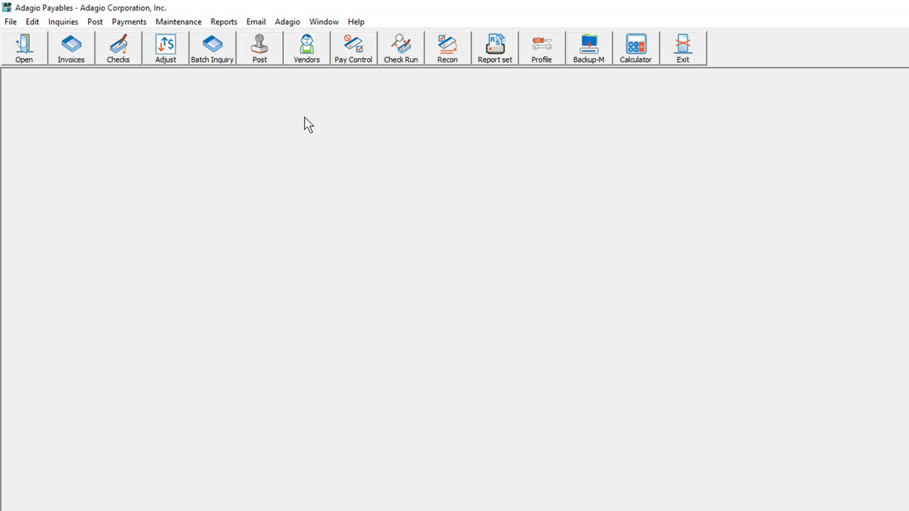
Turn on EFT payment creation for the Jan 31 2008 SIGNET EFT check run
click(383, 63)
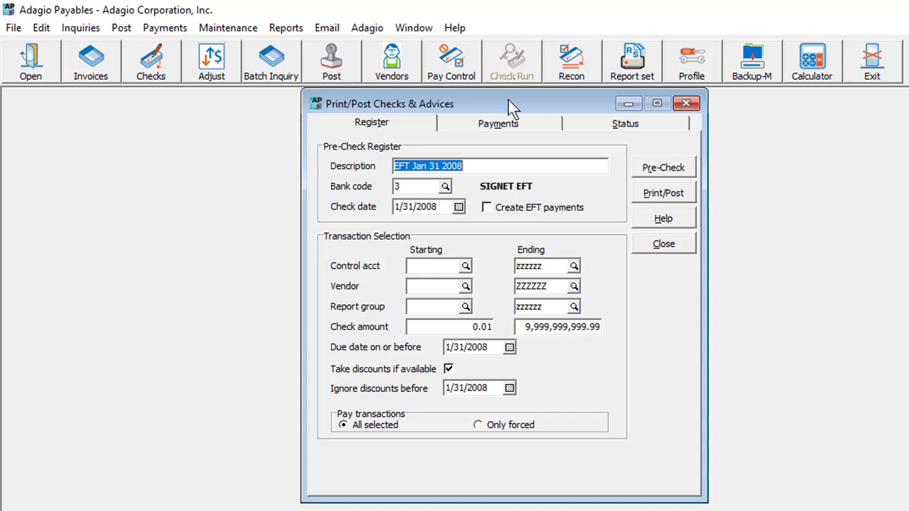
click(490, 207)
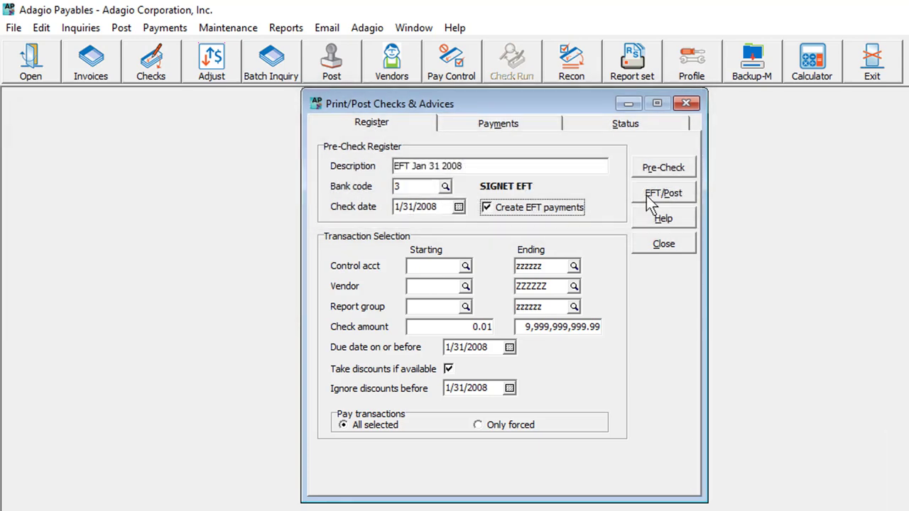
Create TelPay EFT batch 002 for access number 8675309: three payments totalling $48,983.02
click(648, 199)
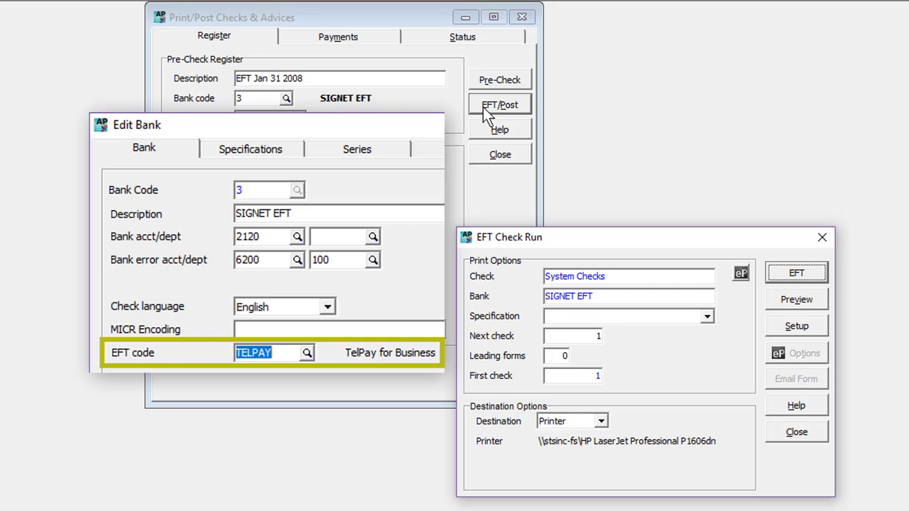
click(784, 276)
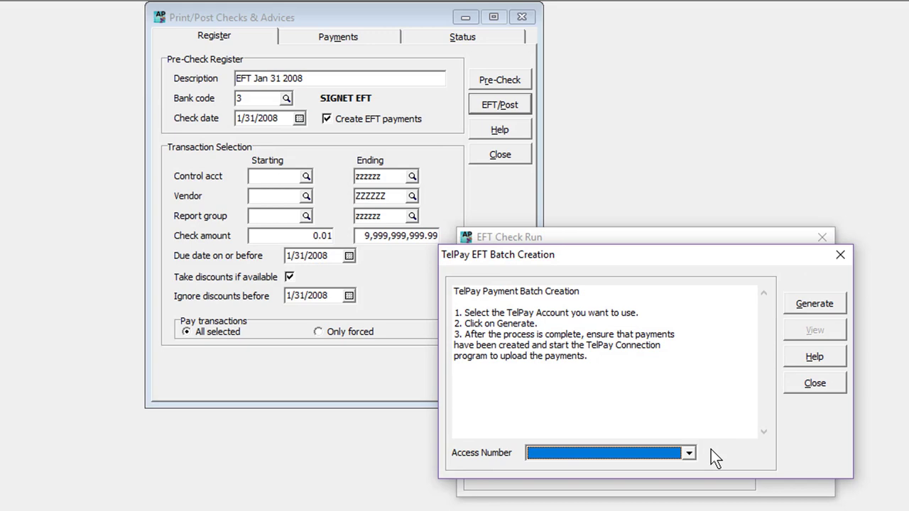
click(689, 454)
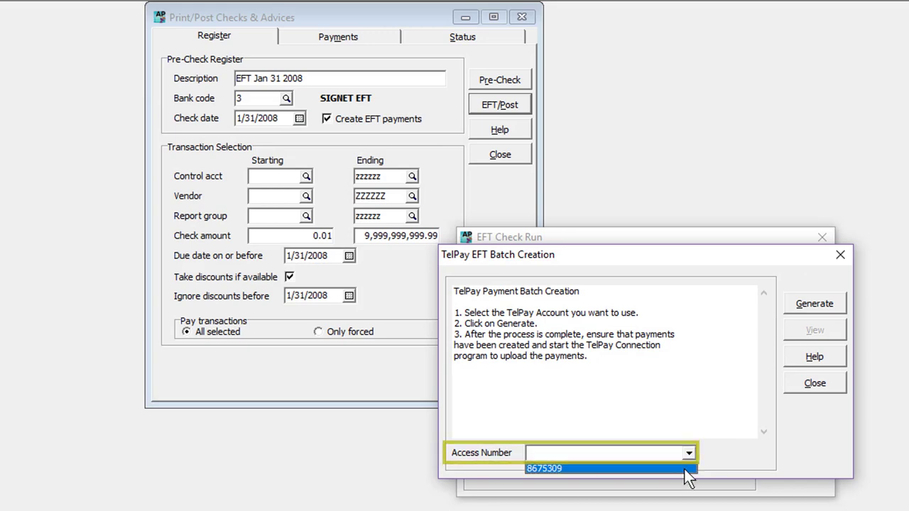
click(685, 469)
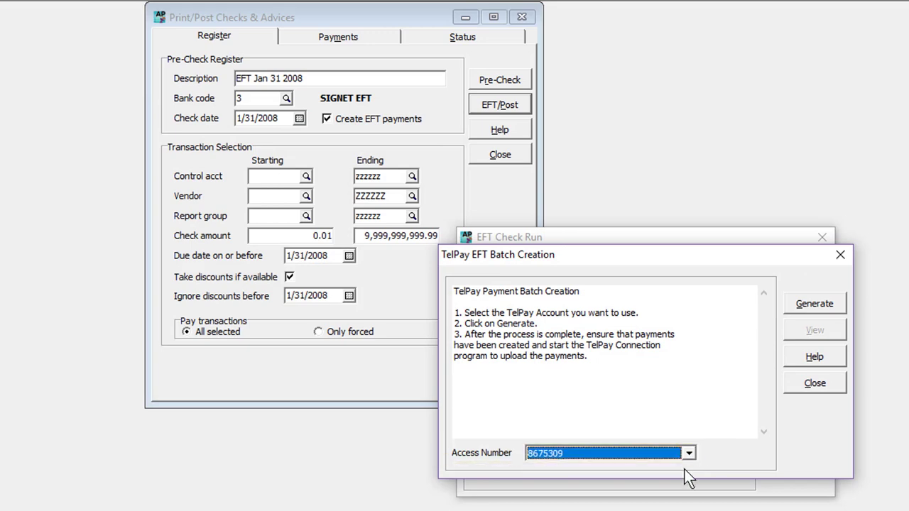
click(801, 302)
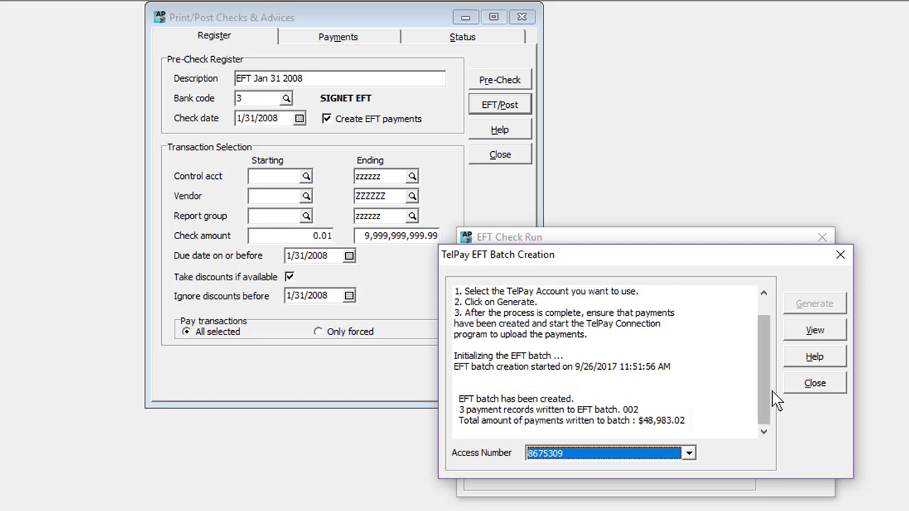
Accept the submitted EFT batch and print additional payment advice forms, including Banner Travel's $13,345.86
click(789, 388)
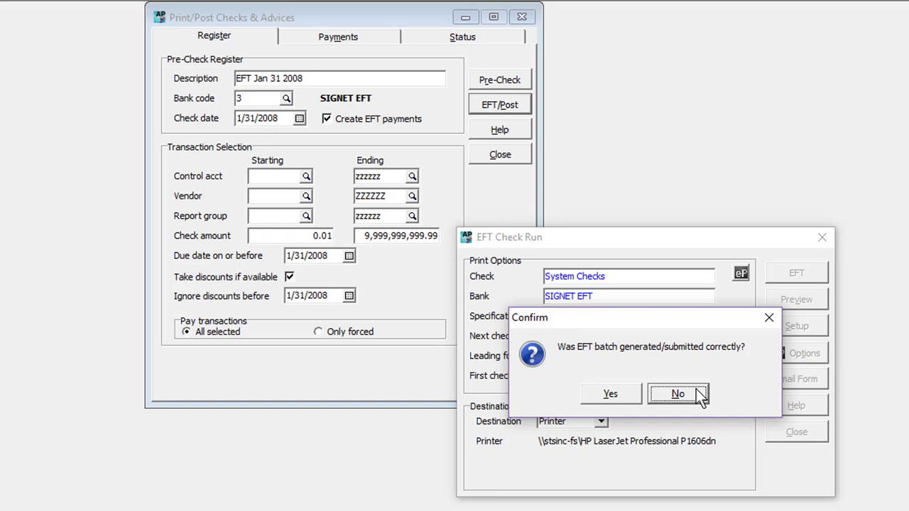
click(626, 396)
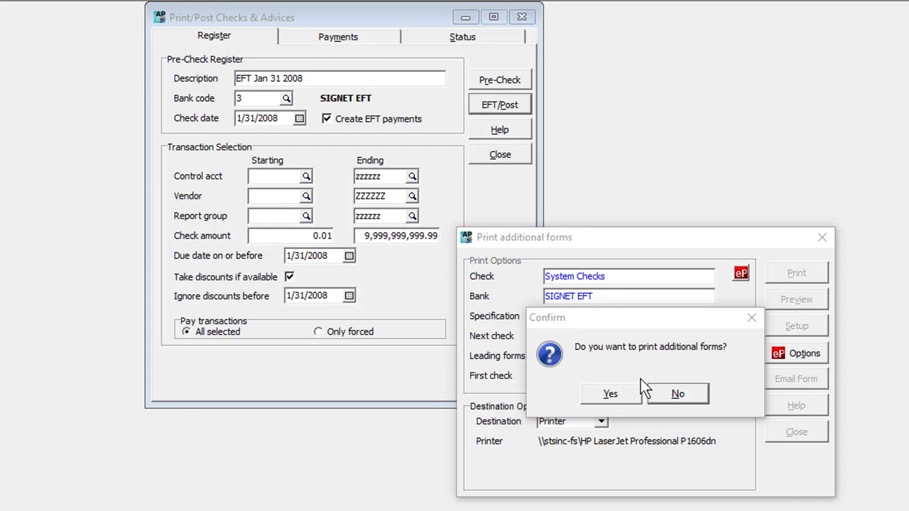
click(626, 391)
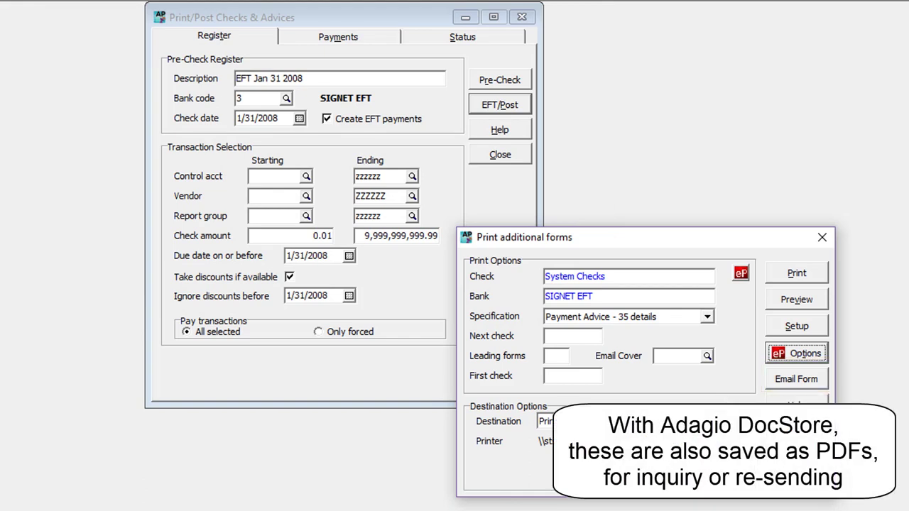
click(796, 432)
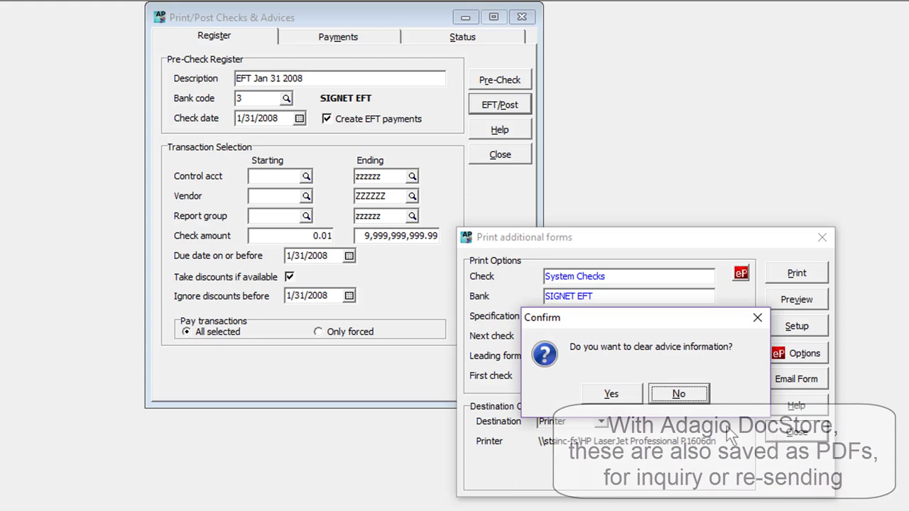
Clear advice information, post the EFT payments, and print the check register audit
click(628, 395)
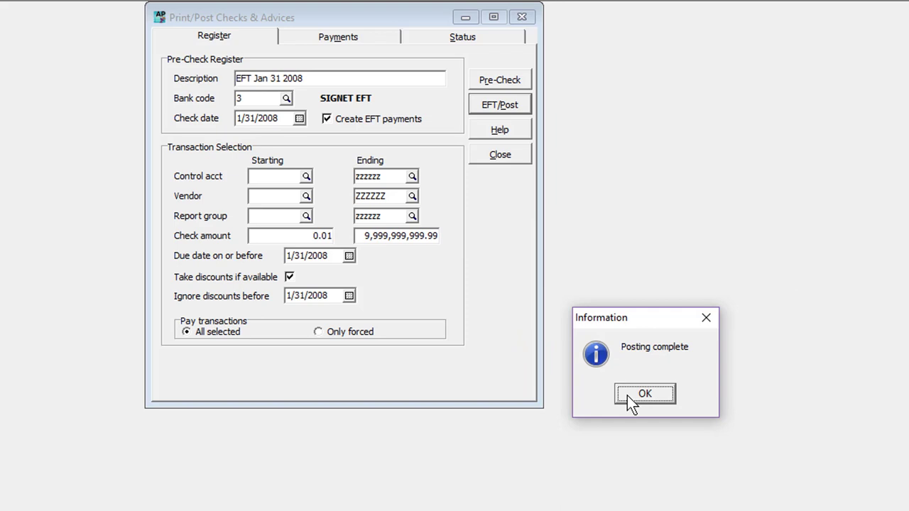
click(627, 396)
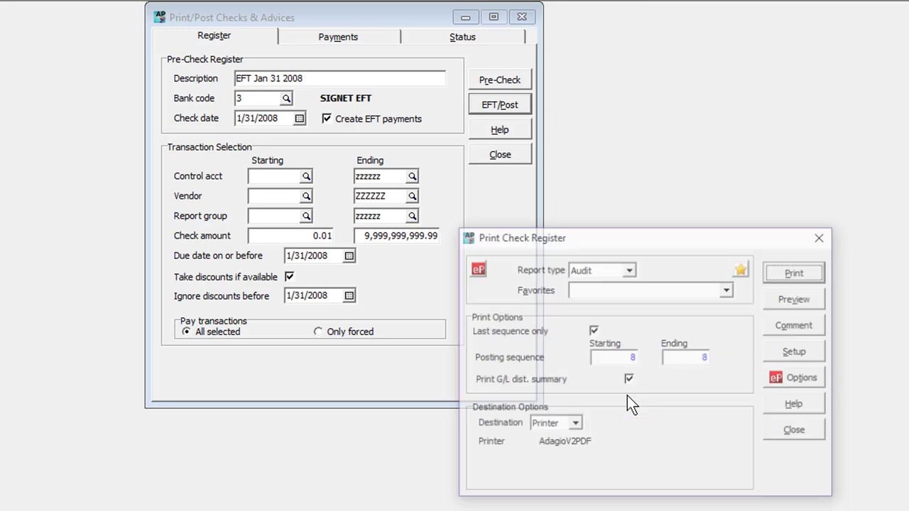
click(777, 305)
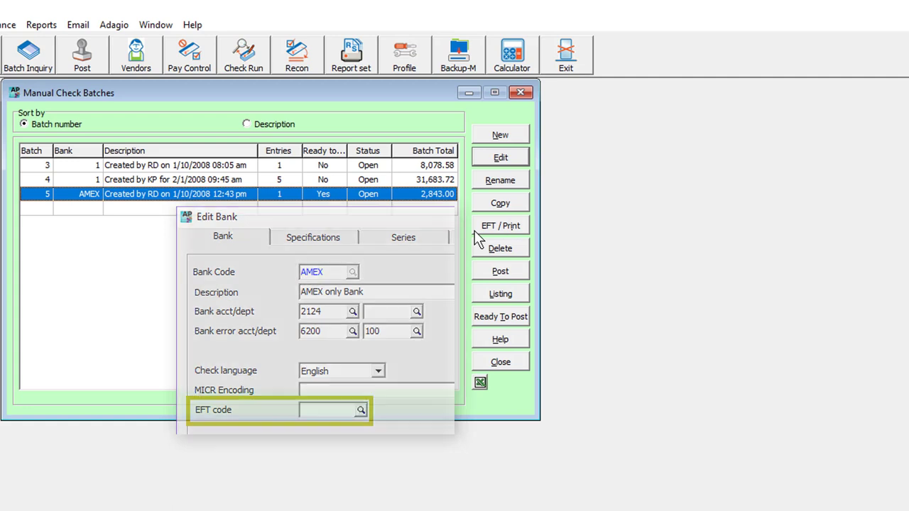
Try the AMEX batch, then select manual check batch 4 (five entries, 31,683.72)
click(476, 232)
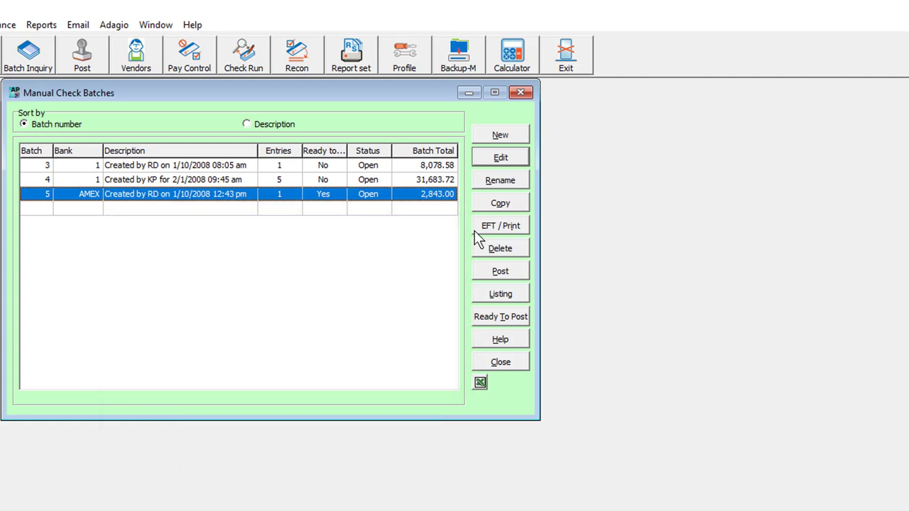
click(402, 180)
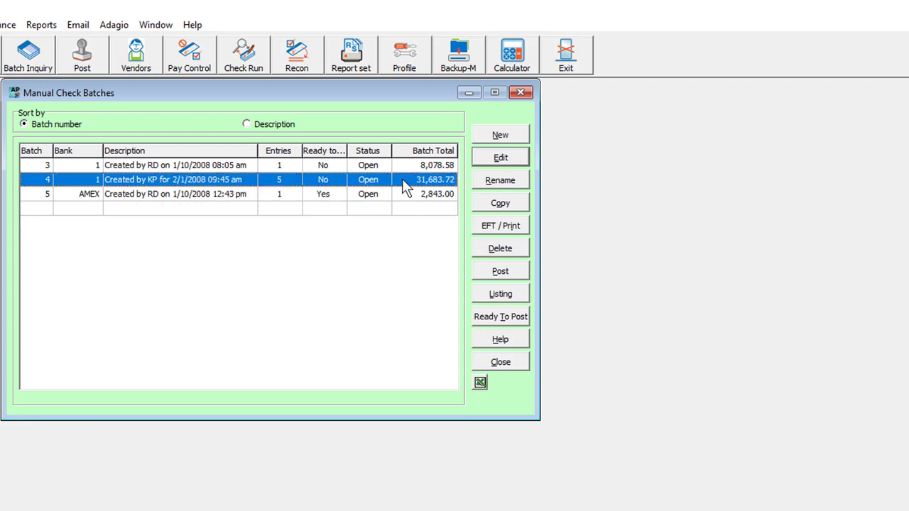
Send manual check batch 4 to EFT processing, opening an EFT check run on Signet Bank
click(481, 230)
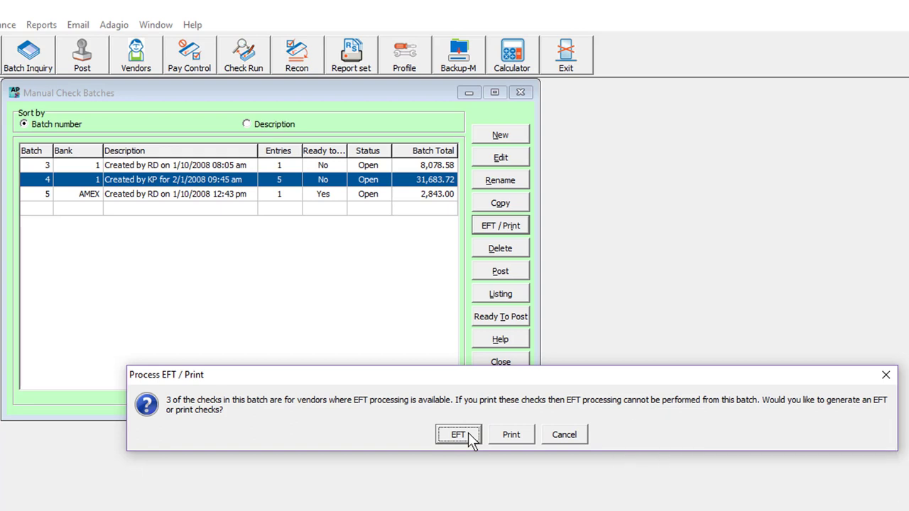
click(468, 432)
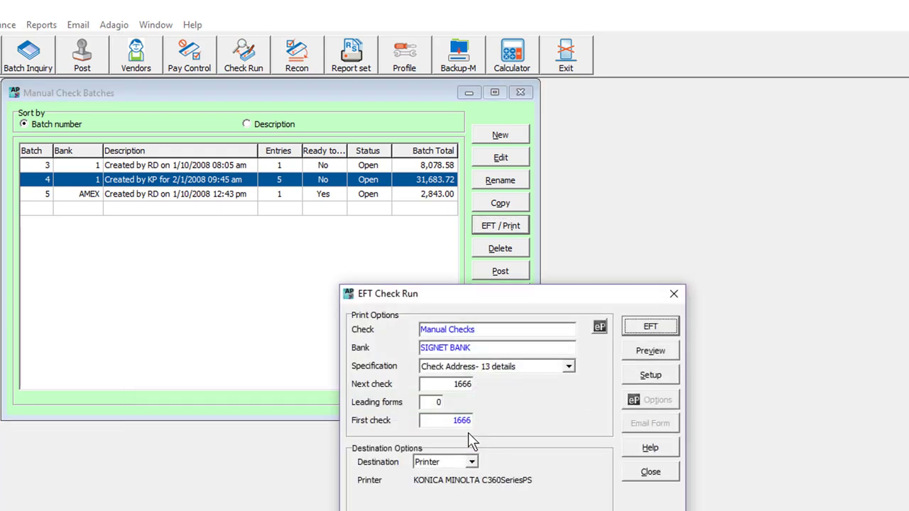